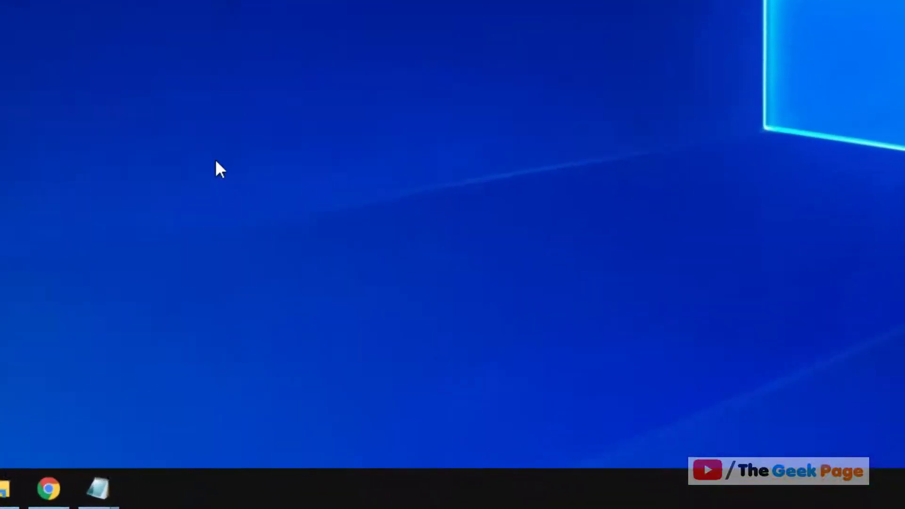
Step: Reach the Personalization settings from the desktop's right-click menu
right_click(215, 152)
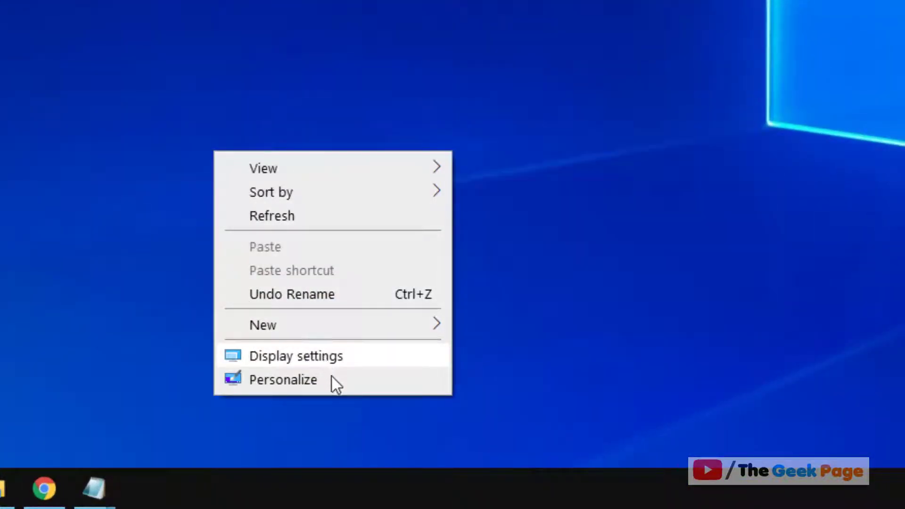
click(326, 385)
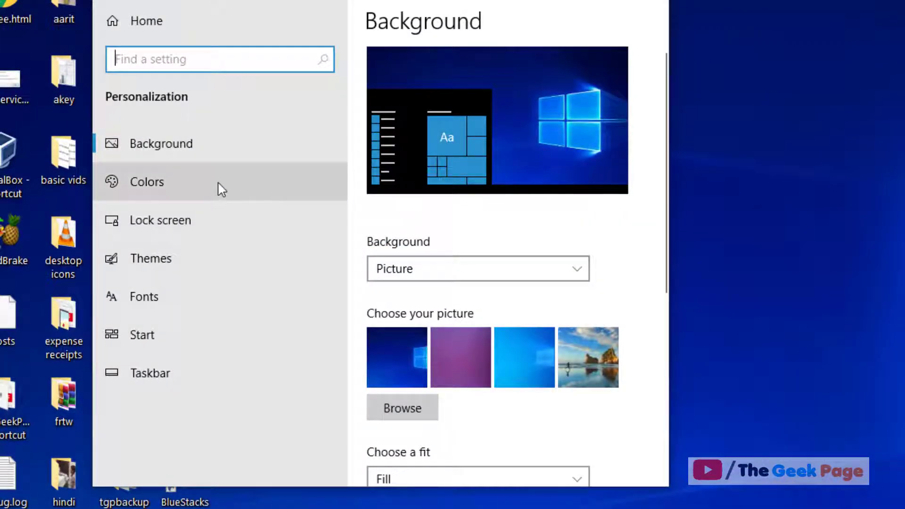
Step: On the Colors page, try the blue swatch, then settle on teal as the accent color
click(219, 189)
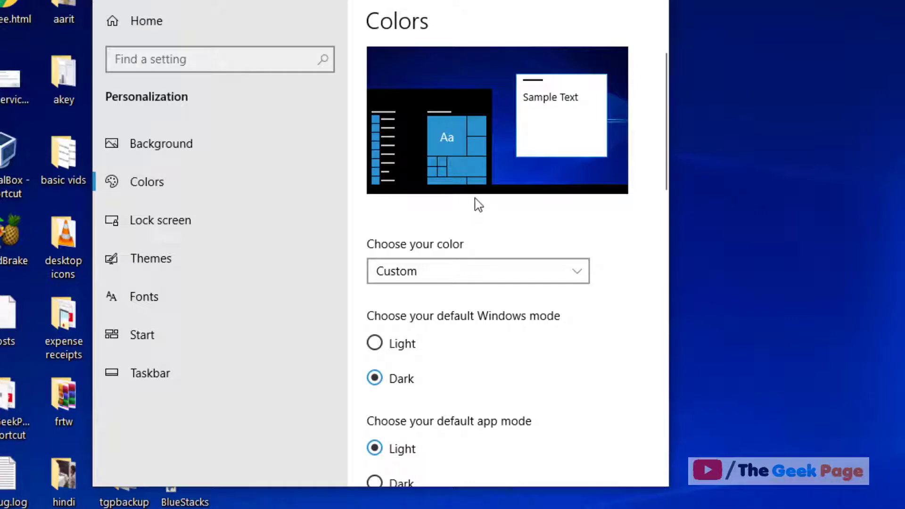
scroll(472, 203, down, 2)
scroll(481, 205, down, 3)
scroll(486, 211, down, 1)
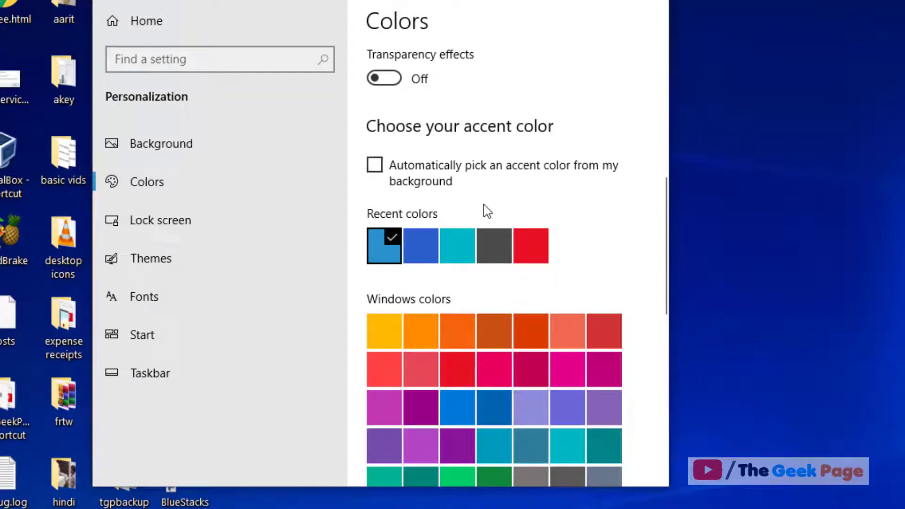
click(422, 246)
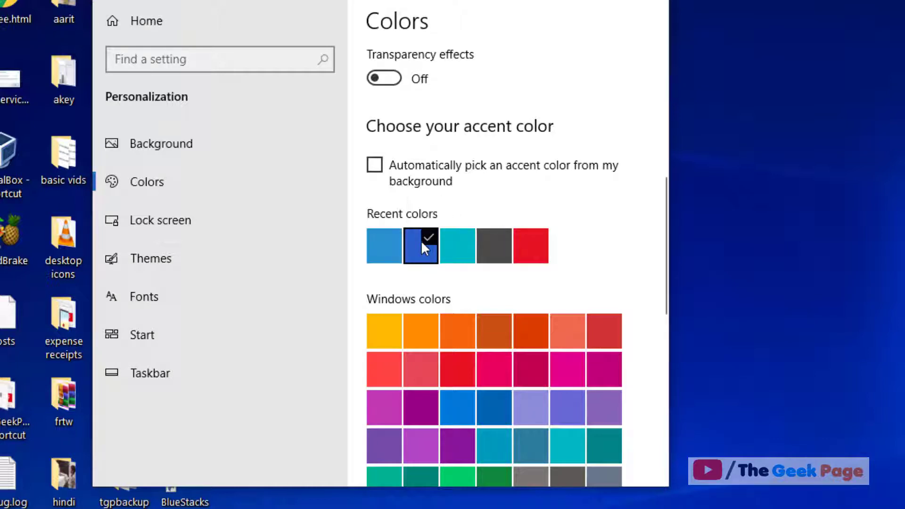
click(465, 241)
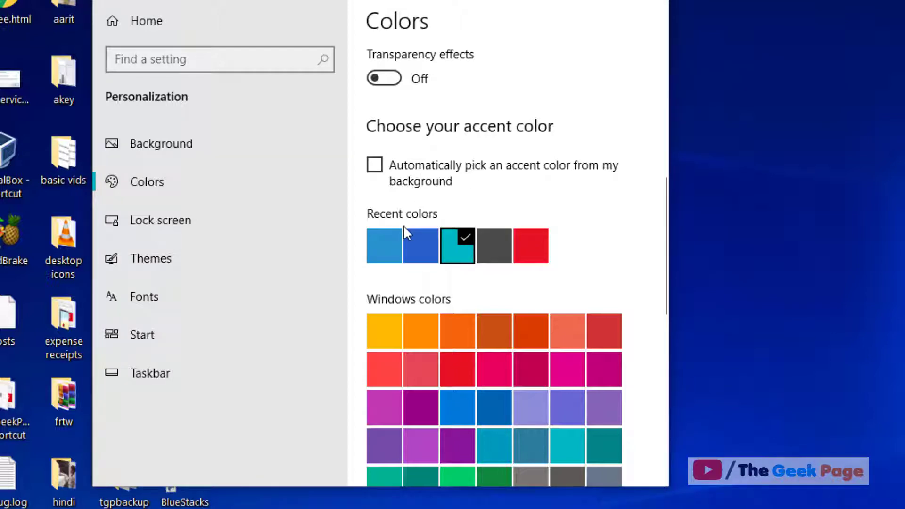
scroll(459, 330, down, 2)
scroll(464, 314, down, 5)
scroll(453, 294, down, 1)
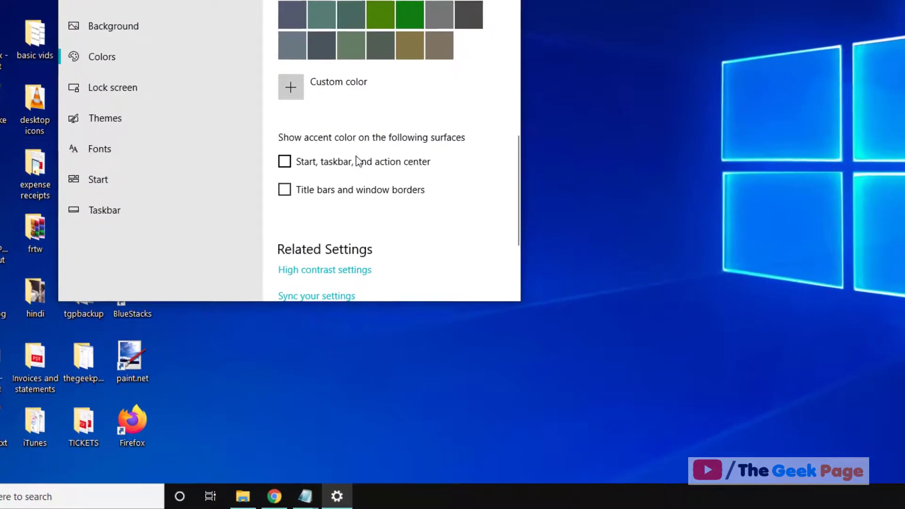
Step: Enable the accent color on Start, taskbar and action center, then pick the red swatch
click(231, 49)
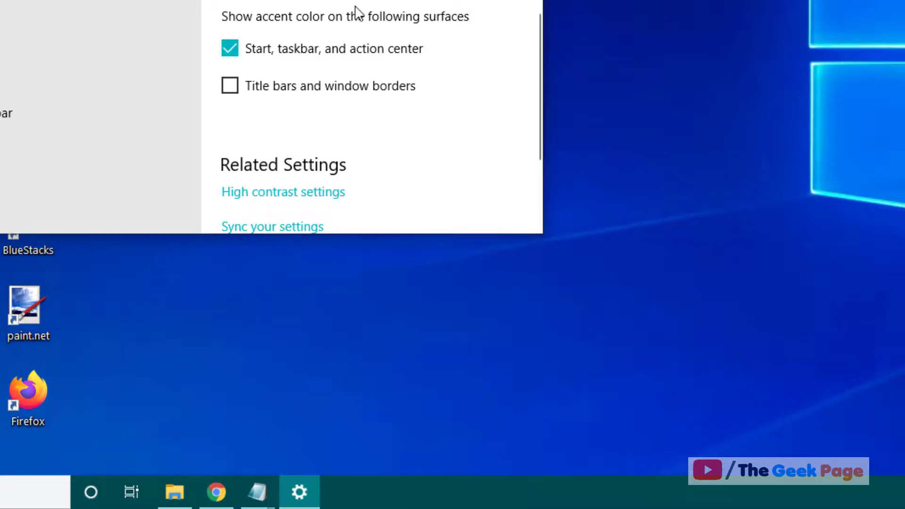
scroll(361, 18, up, 3)
scroll(364, 29, up, 1)
click(403, 57)
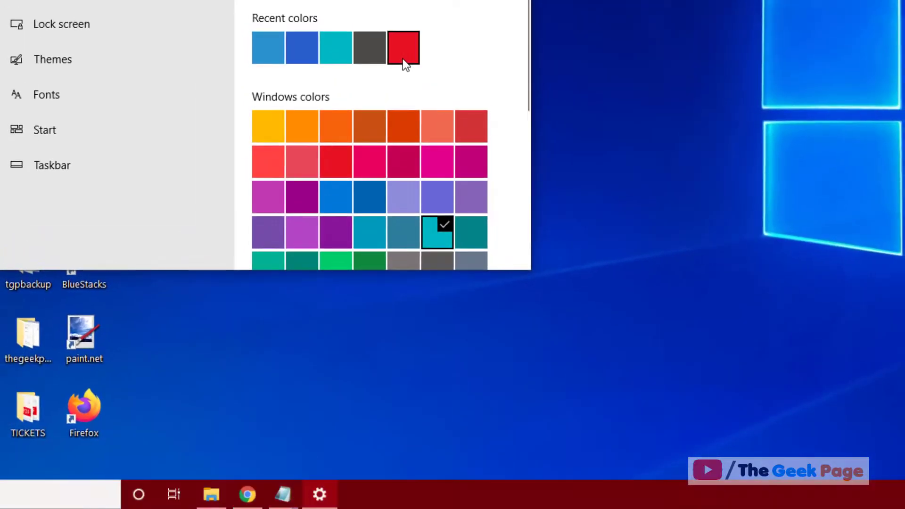
scroll(396, 67, down, 5)
scroll(395, 71, down, 2)
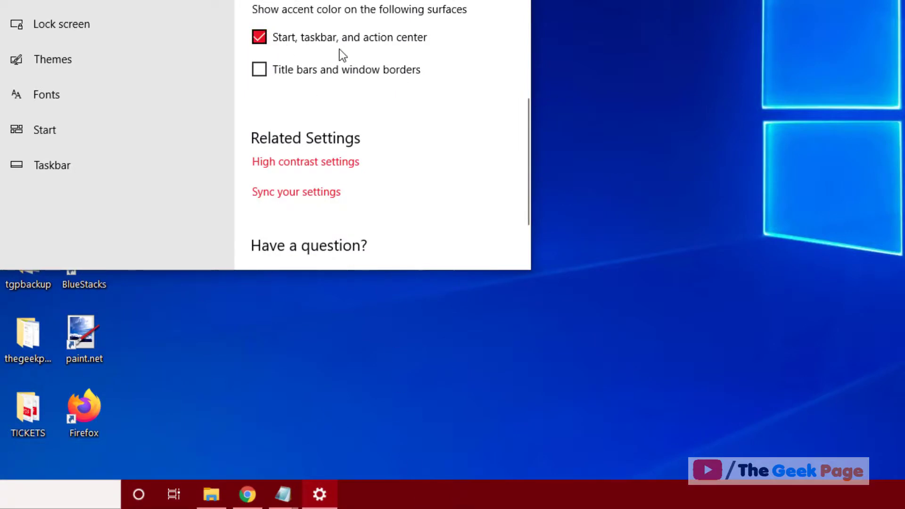
scroll(415, 57, up, 2)
scroll(408, 64, up, 5)
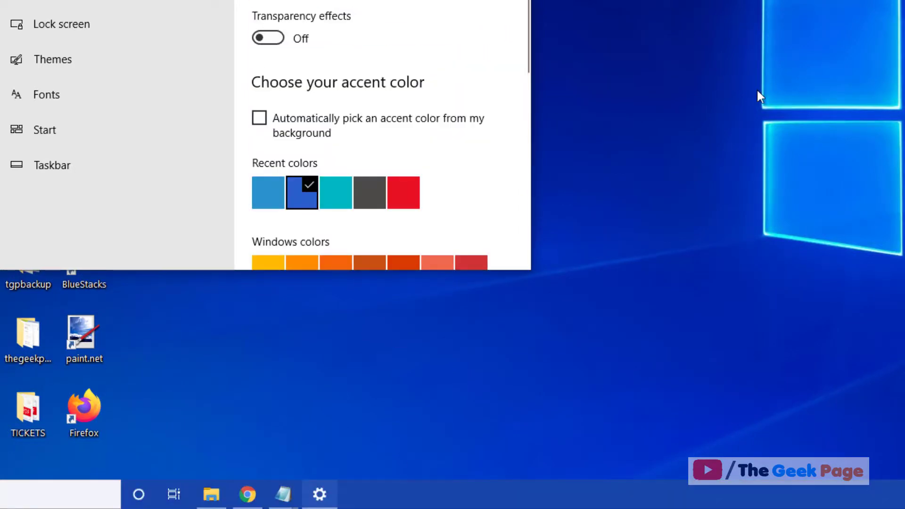